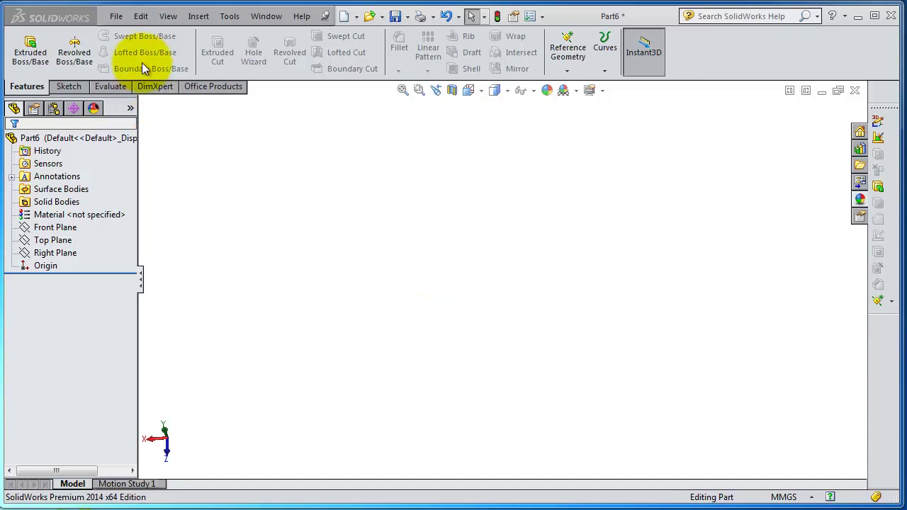
- Select Front Plane in Part6's FeatureManager design tree
click(63, 227)
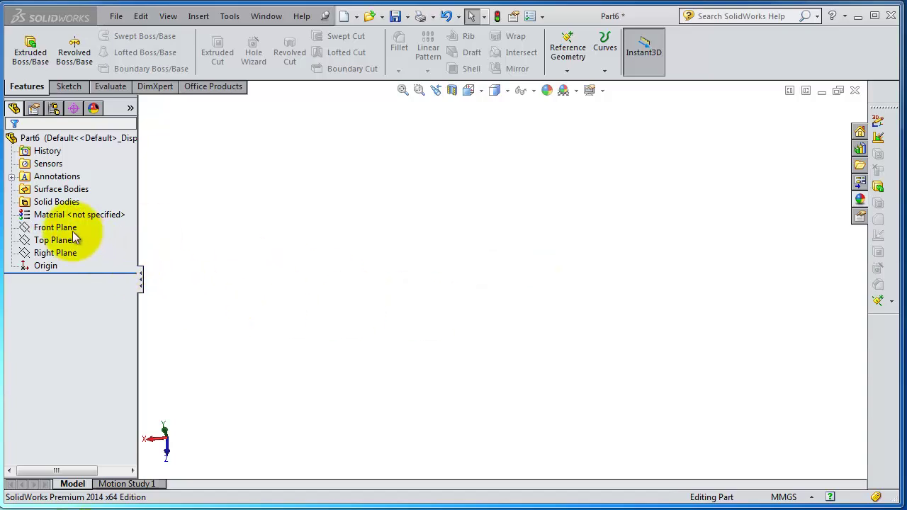
- On the Front Plane, sketch an origin-centred circle of radius about 26.43 mm and exit Sketch10
click(65, 232)
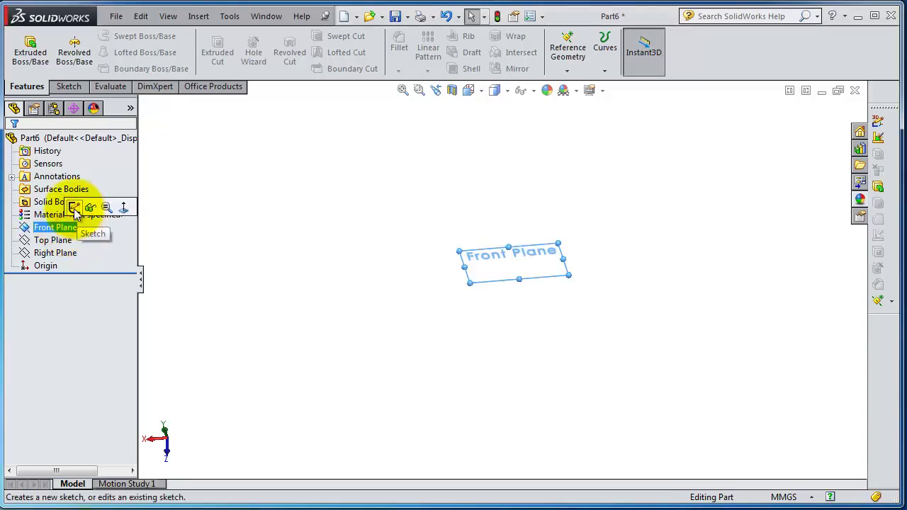
click(74, 207)
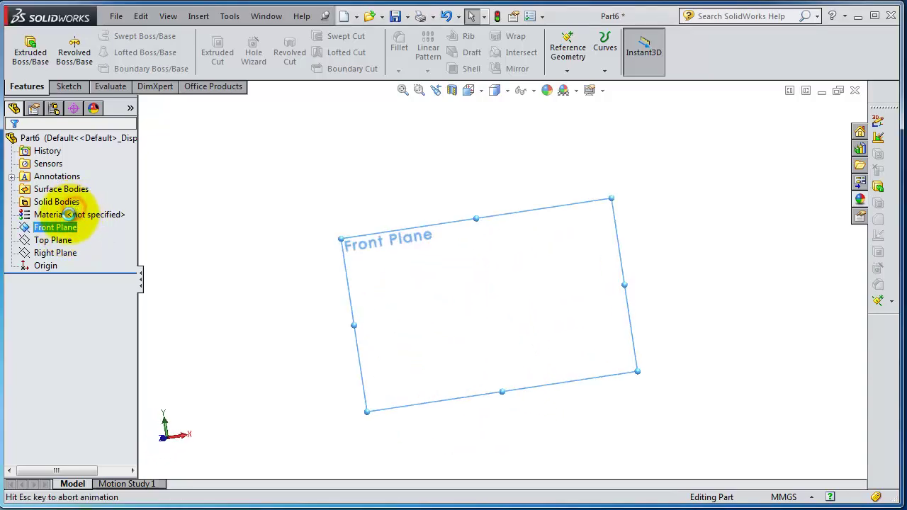
click(120, 36)
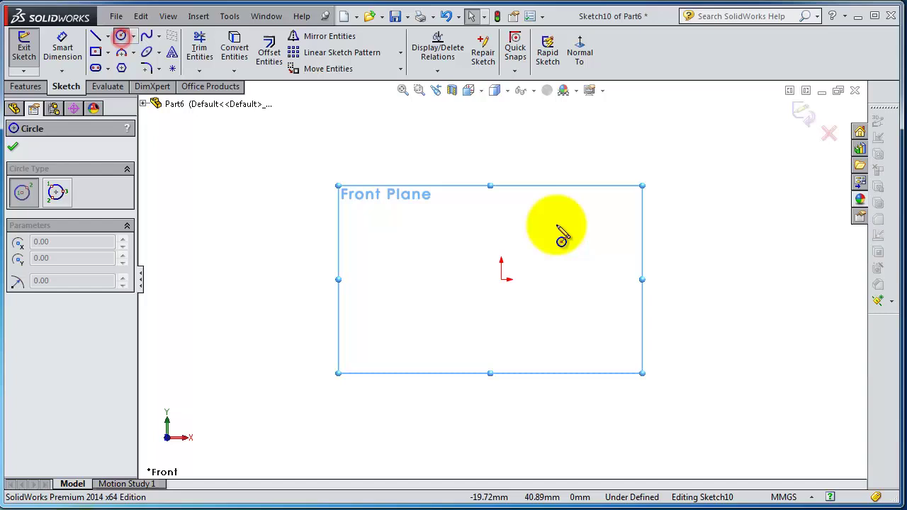
click(501, 279)
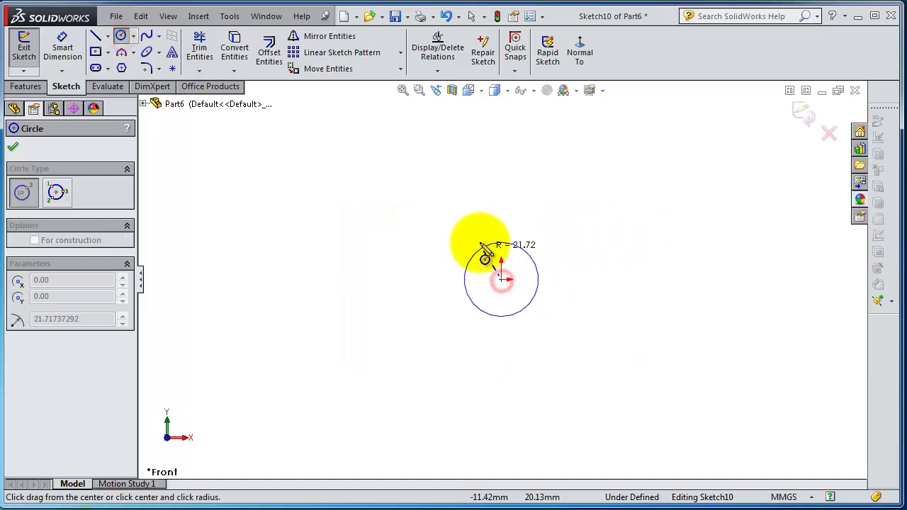
click(477, 242)
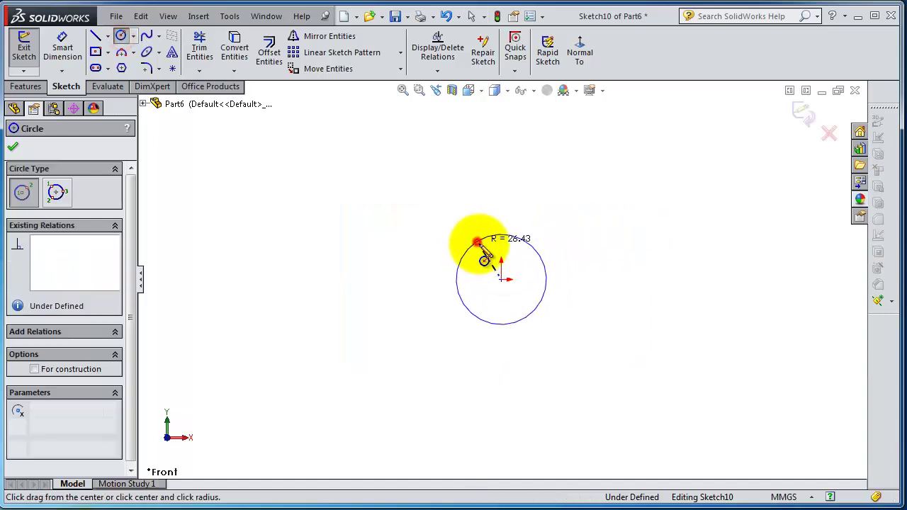
click(803, 115)
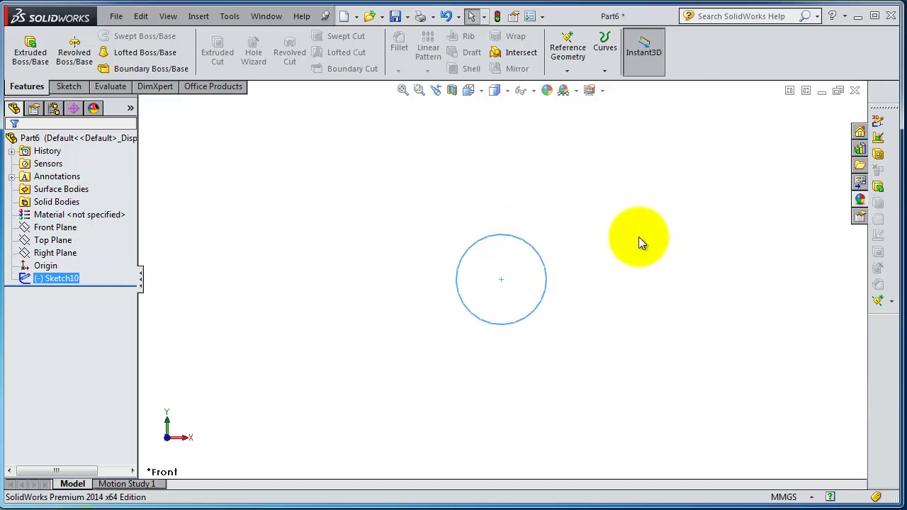
- Orbit the view to inspect the circle sketch in 3D from different angles
middle_drag(639, 238, 595, 322)
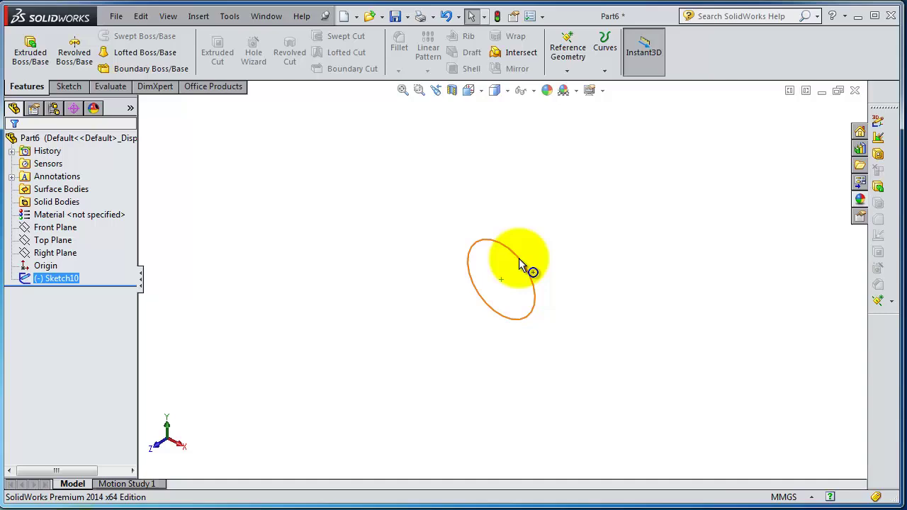
middle_drag(597, 259, 549, 315)
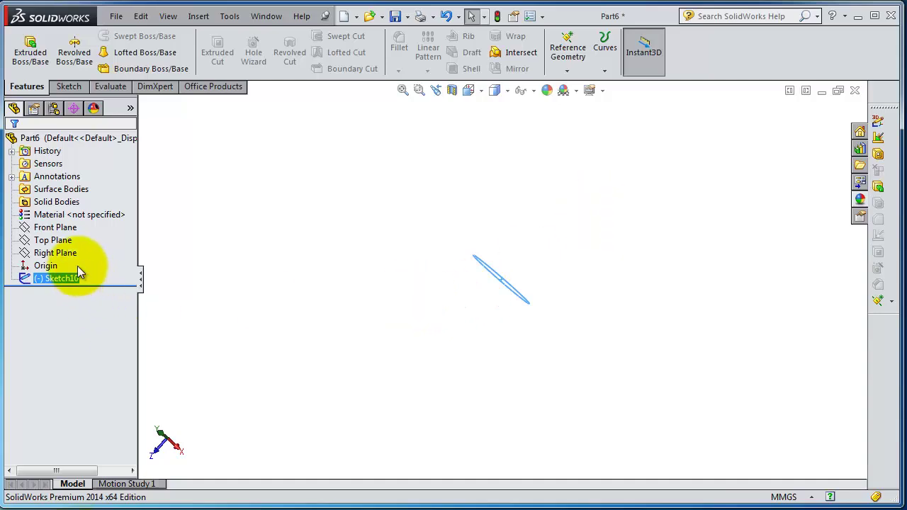
- Open a new sketch on the Top Plane and turn the view Normal To it
click(69, 243)
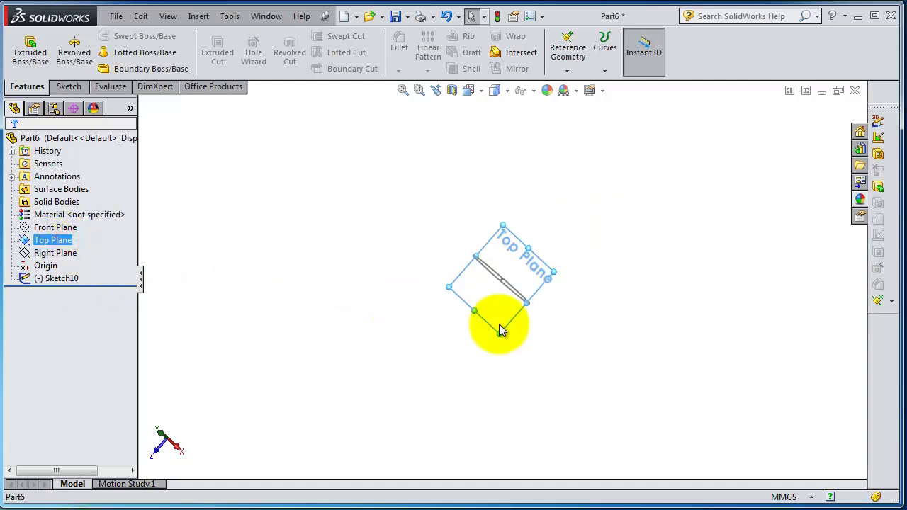
middle_drag(499, 323, 502, 284)
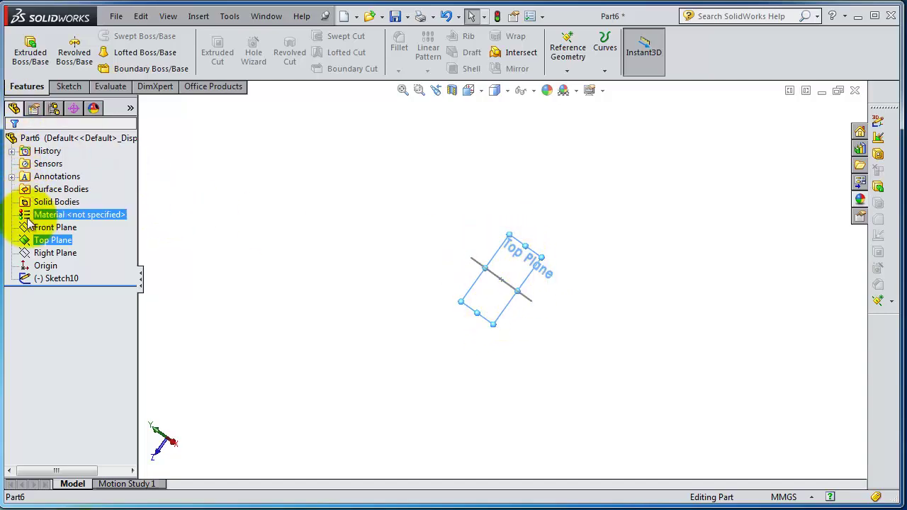
click(47, 241)
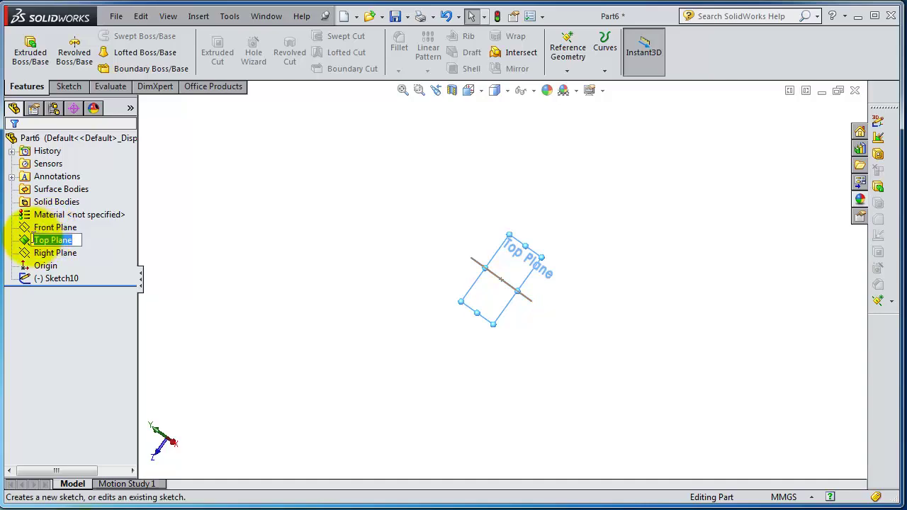
click(38, 222)
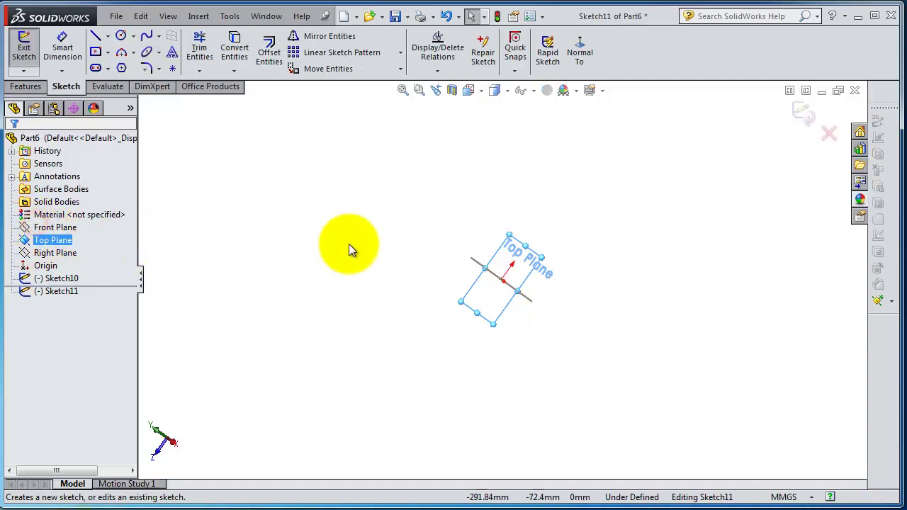
click(581, 54)
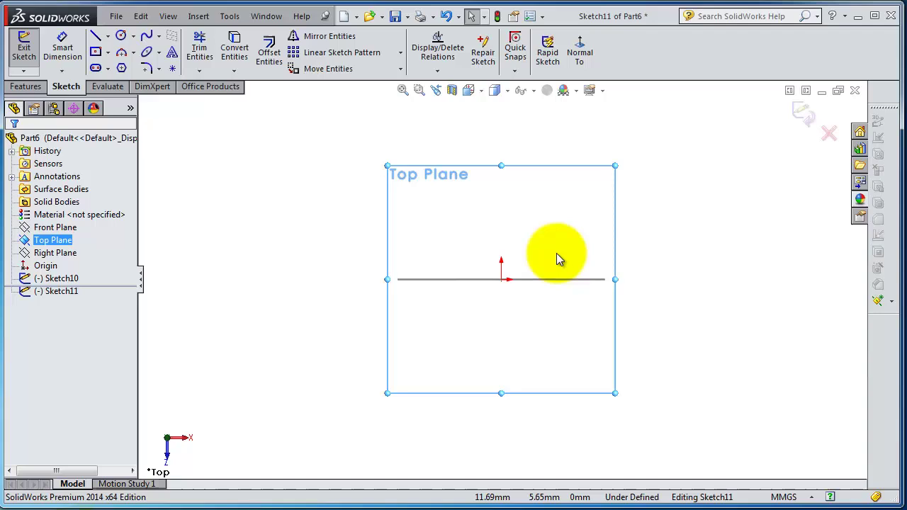
- Draw four chained lines from the origin: up, angled left, horizontal across, sloping down-left; exit the sketch
click(95, 37)
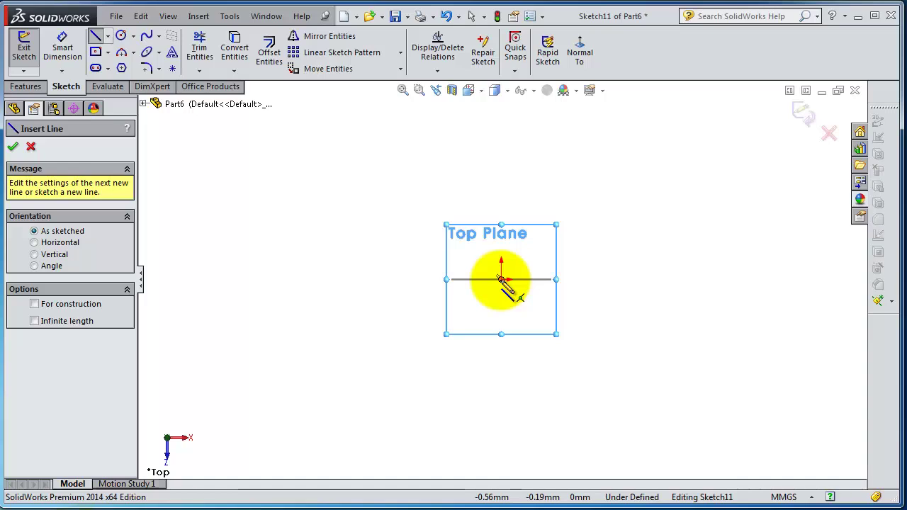
click(501, 279)
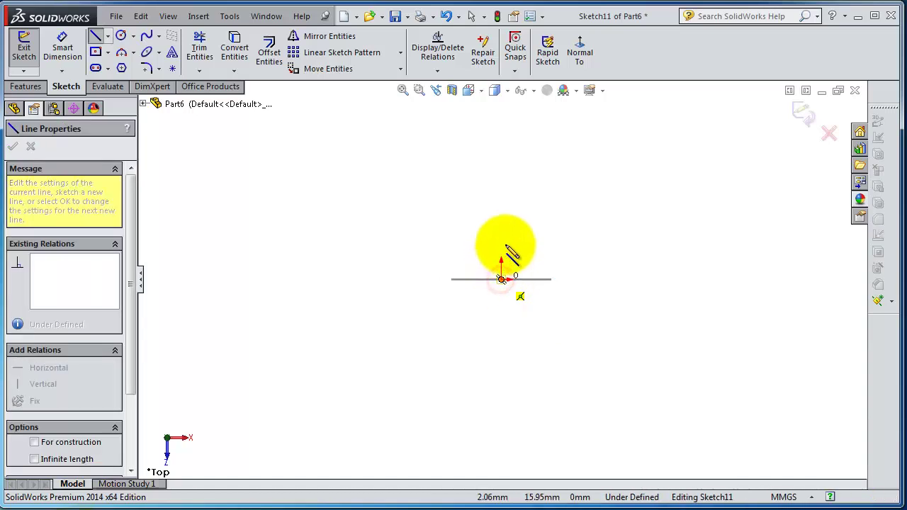
scroll(499, 221, up, 3)
click(501, 209)
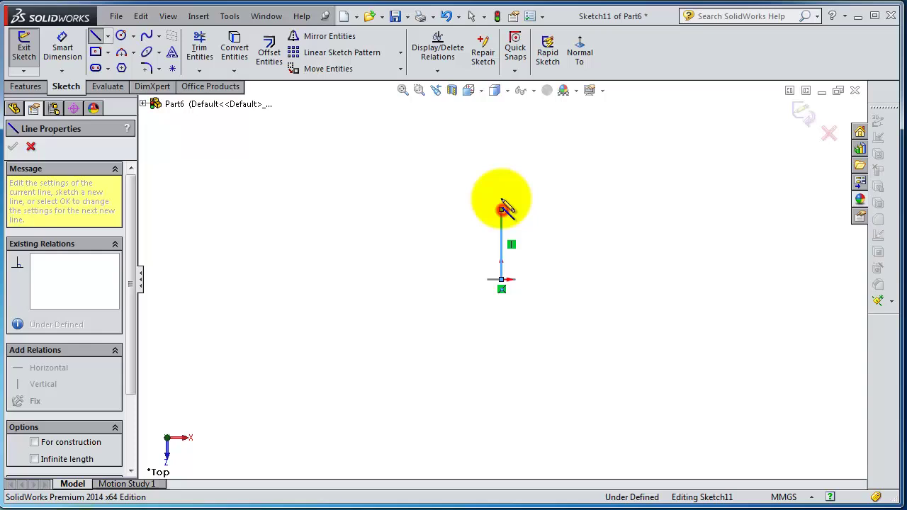
click(465, 157)
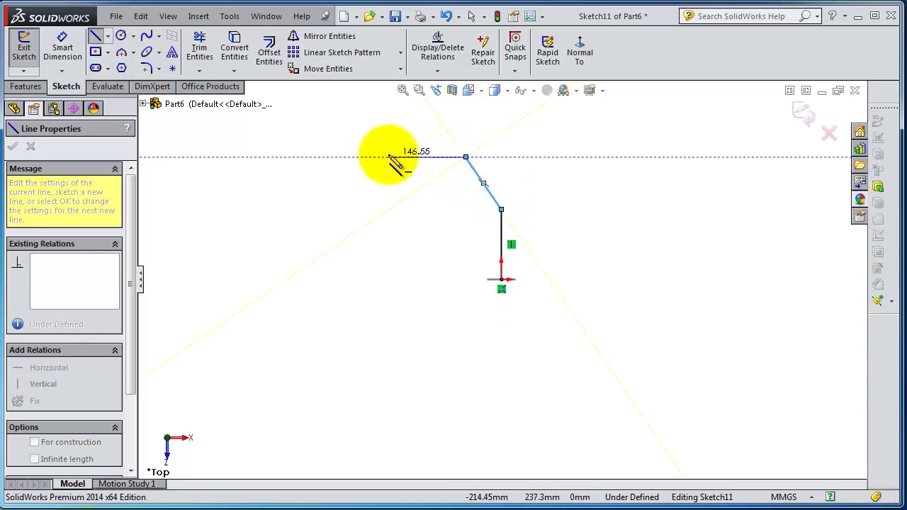
click(388, 157)
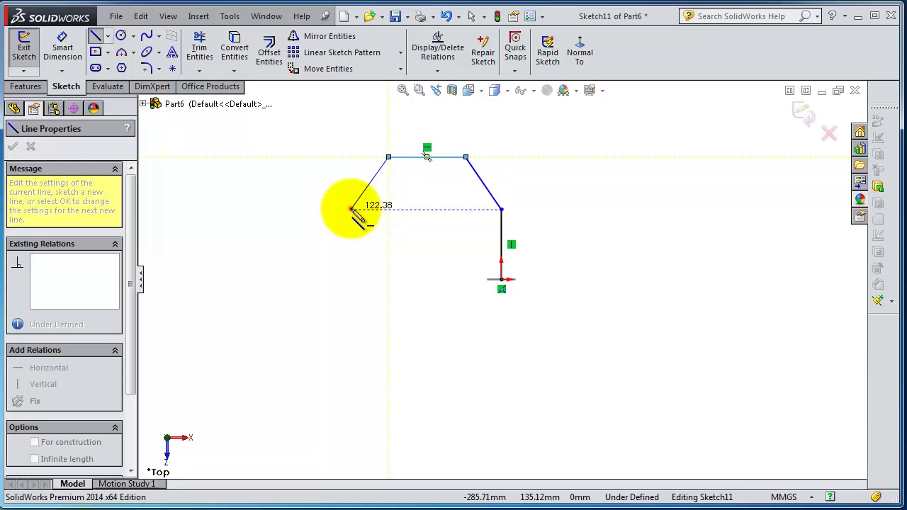
click(351, 209)
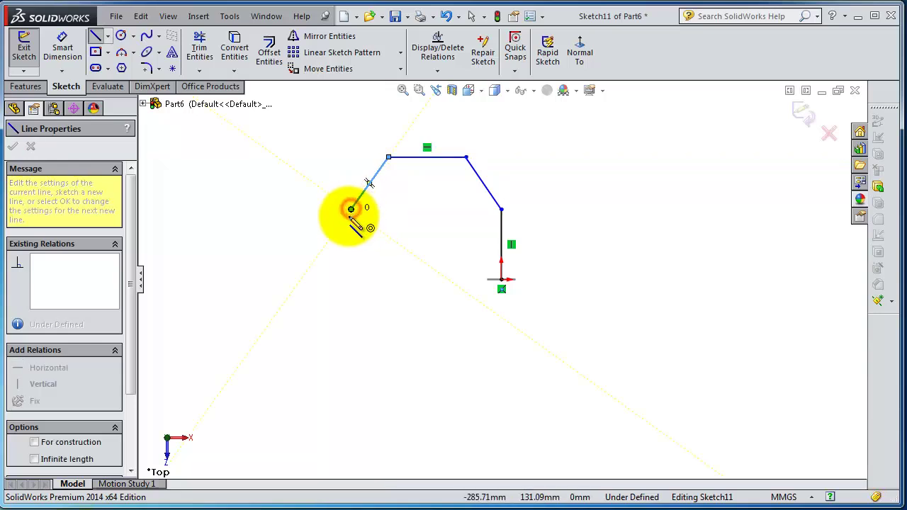
click(805, 124)
mouse_move(617, 234)
middle_down()
mouse_move(573, 229)
mouse_move(559, 187)
mouse_move(446, 182)
mouse_move(416, 163)
middle_up()
- Start a Swept Boss/Base feature with Sketch11 set as its path
scroll(410, 190, down, 2)
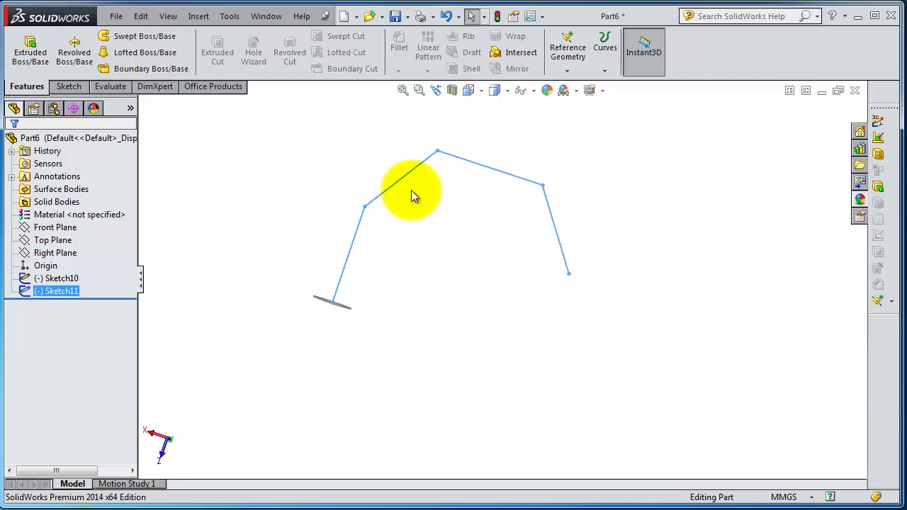
scroll(410, 192, down, 3)
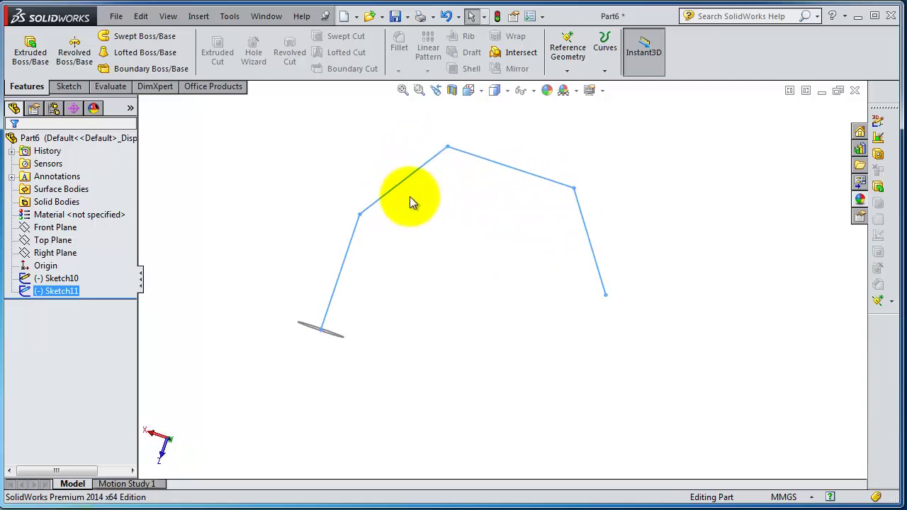
click(117, 37)
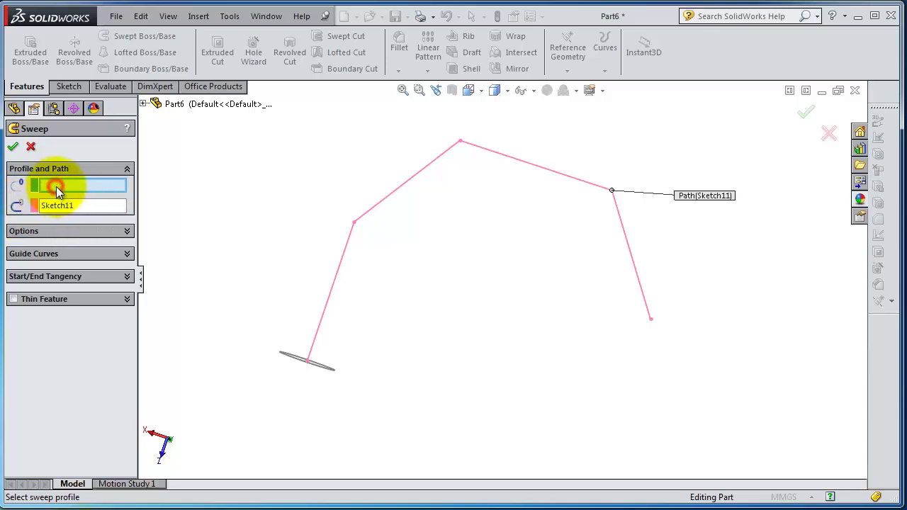
- Pick the circle Sketch10 as the sweep profile and inspect the tube preview
mouse_move(447, 348)
middle_down()
mouse_move(518, 326)
mouse_move(443, 325)
middle_up()
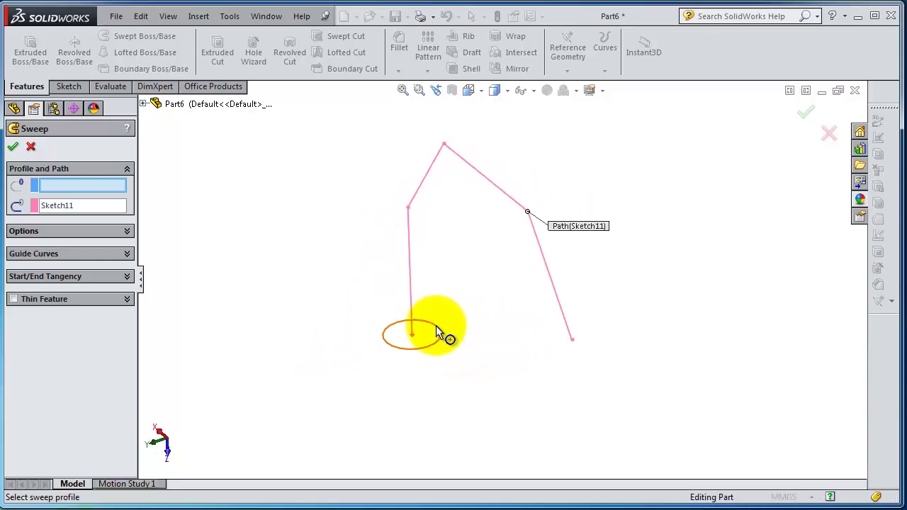
click(436, 330)
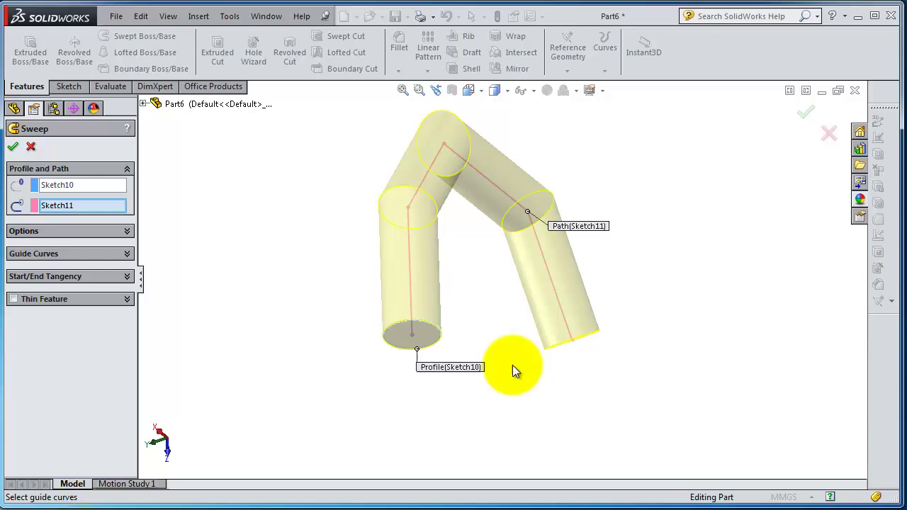
mouse_move(512, 371)
middle_down()
mouse_move(456, 292)
mouse_move(448, 256)
middle_up()
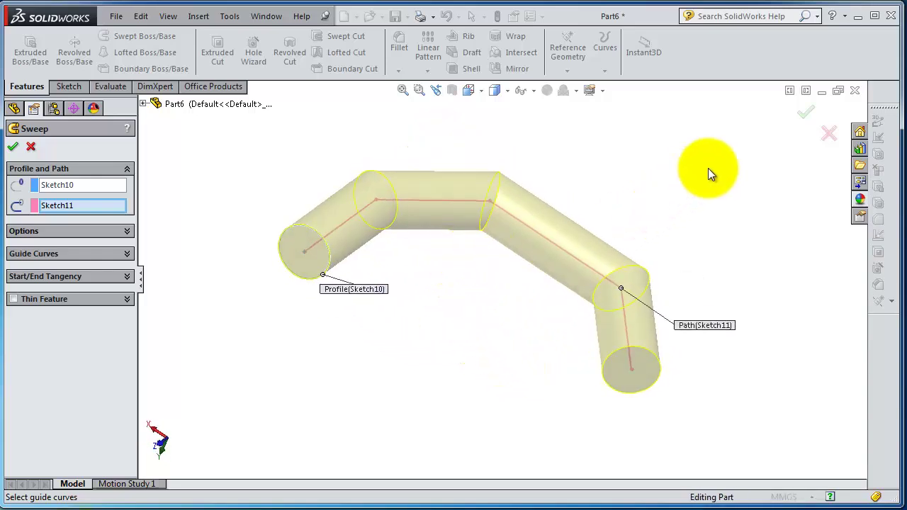
- Under the sweep Options, set Orientation/twist type to Keep normal constant
click(127, 233)
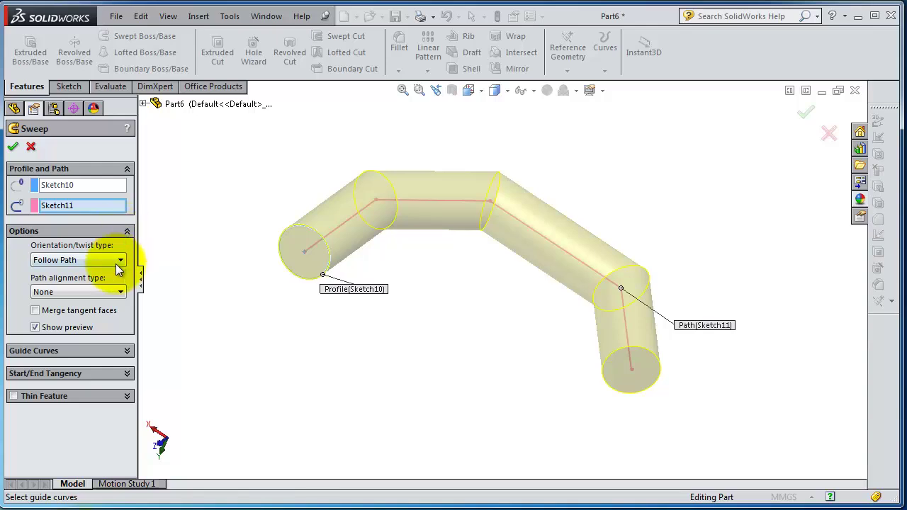
click(122, 263)
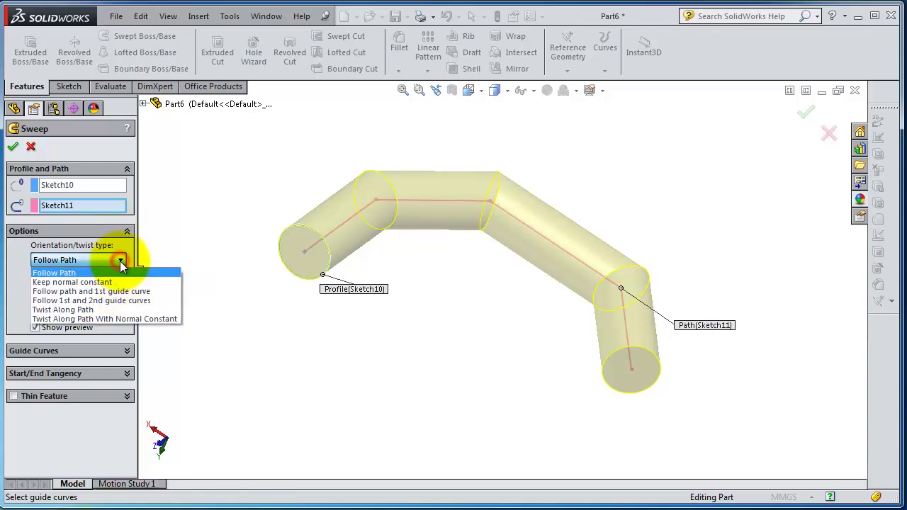
click(111, 282)
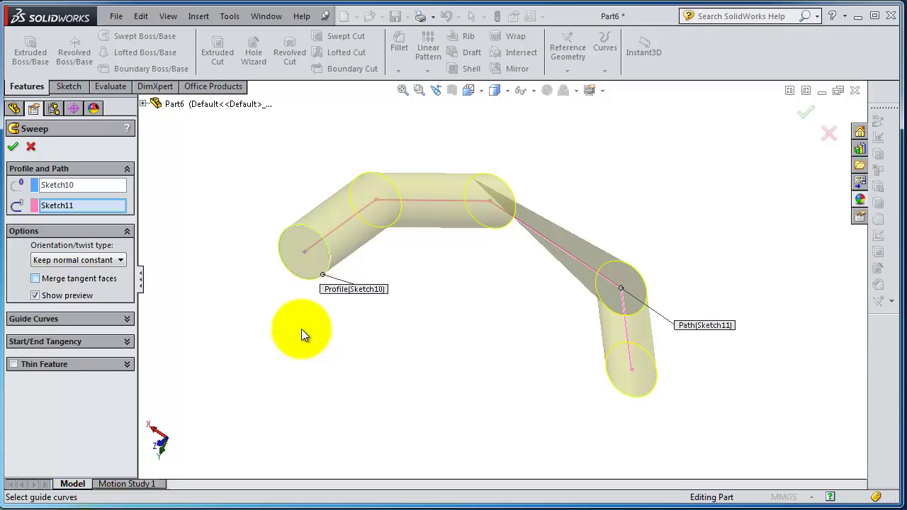
middle_drag(496, 340, 458, 368)
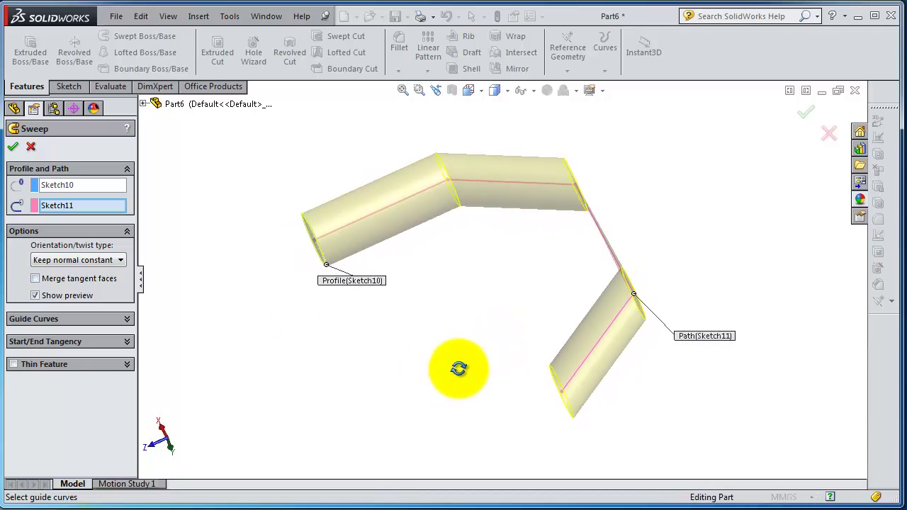
- Confirm the sweep as Sweep1, inspect the solid, and select Sweep1 in the tree
key(Return)
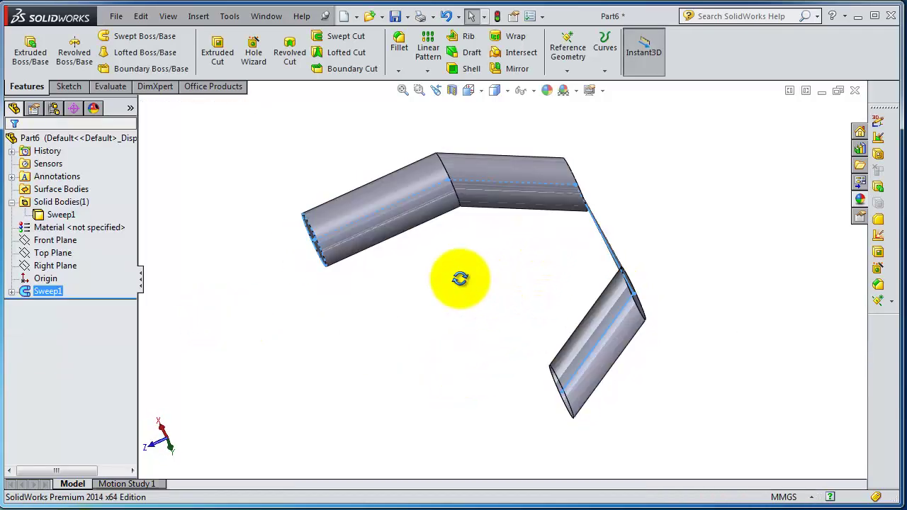
middle_drag(460, 279, 554, 178)
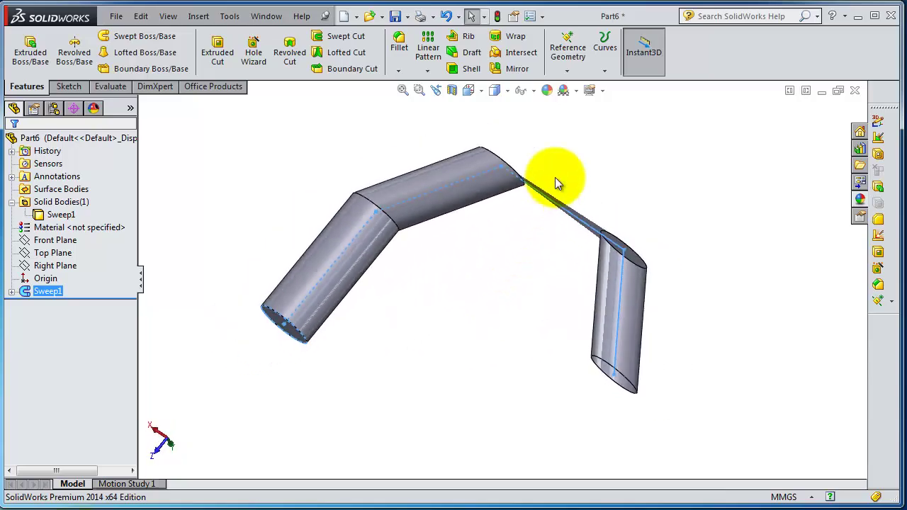
scroll(539, 236, down, 3)
scroll(538, 230, up, 3)
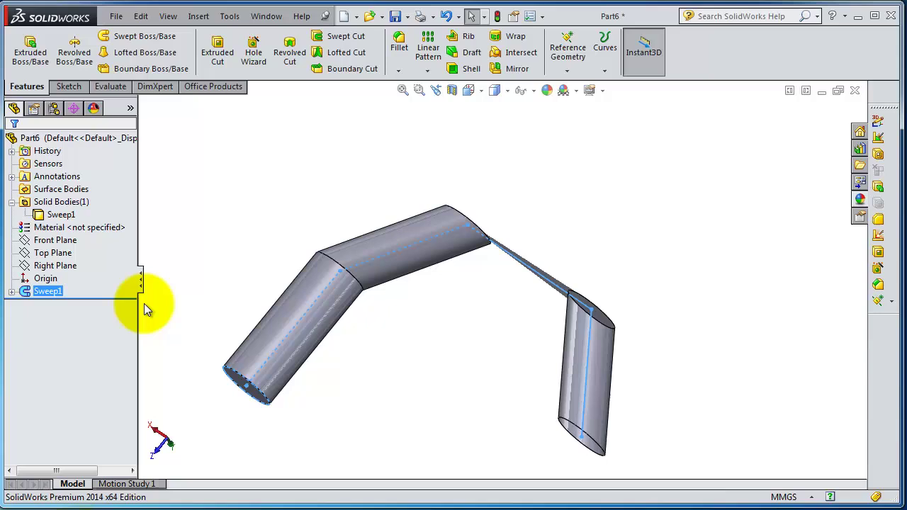
click(60, 291)
- Edit Sweep1, try Twist Along Path, dismiss the warning, then set orientation to Follow Path
click(80, 260)
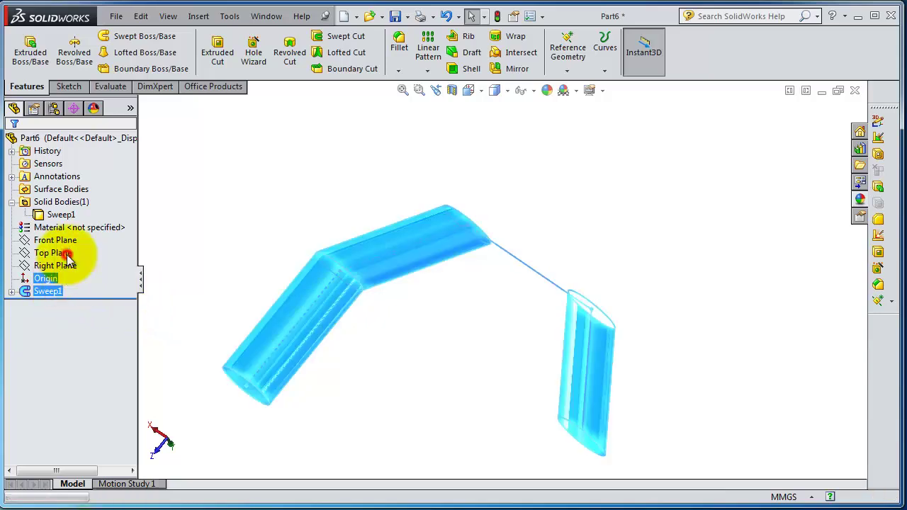
click(75, 260)
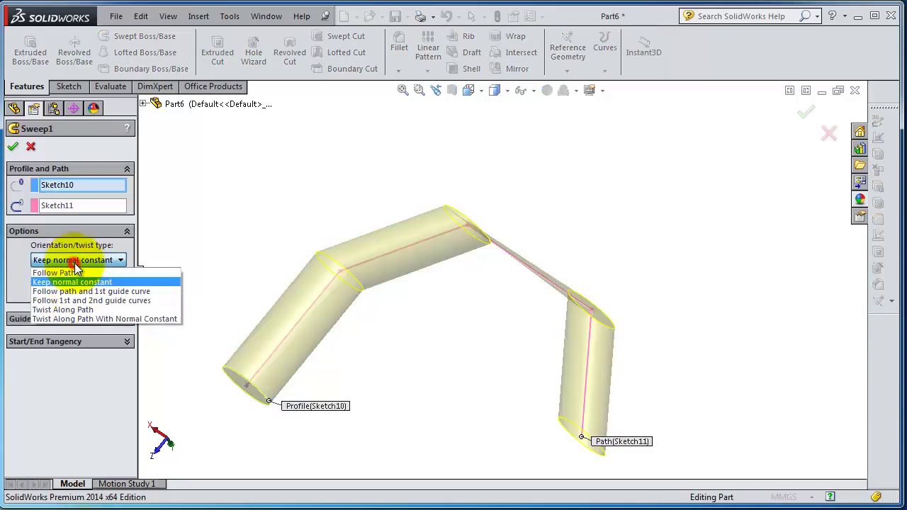
click(74, 309)
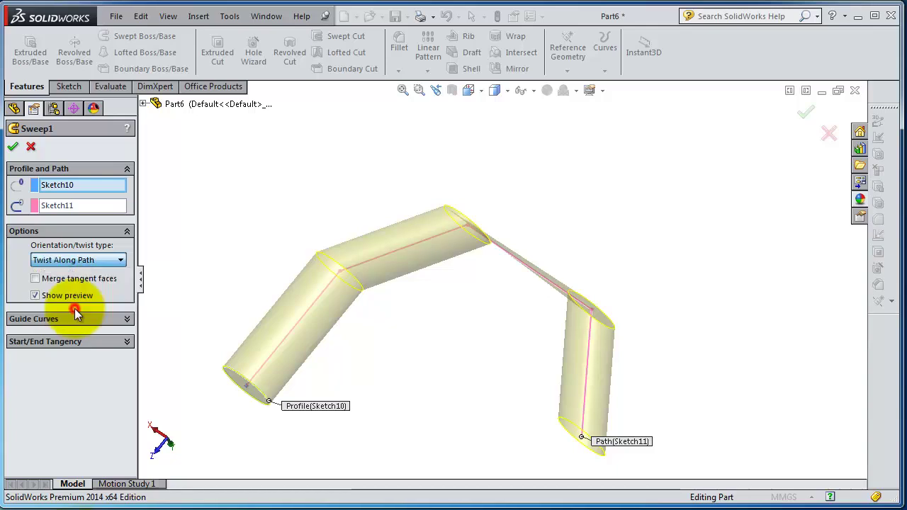
click(425, 317)
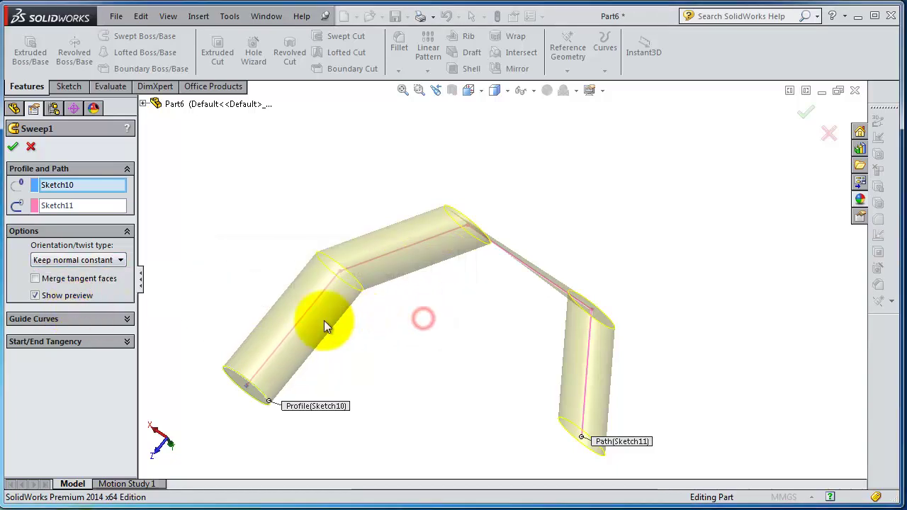
click(70, 259)
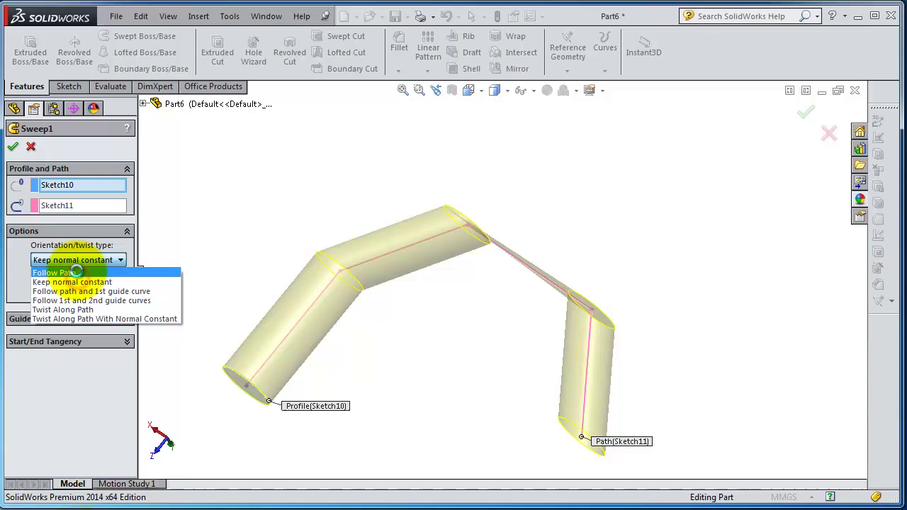
click(57, 270)
- Inspect the bends in the preview, review the Guide Curves options, and accept the edited sweep
middle_drag(407, 300, 418, 236)
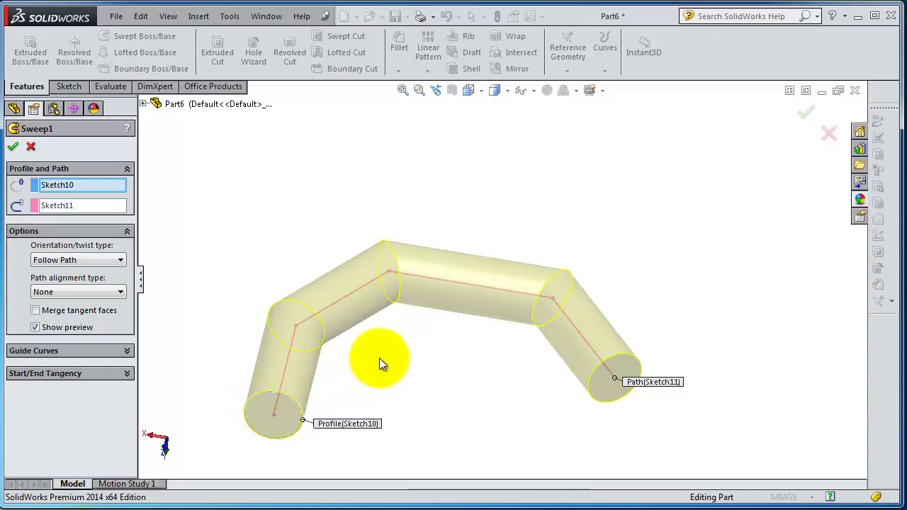
middle_drag(379, 358, 323, 395)
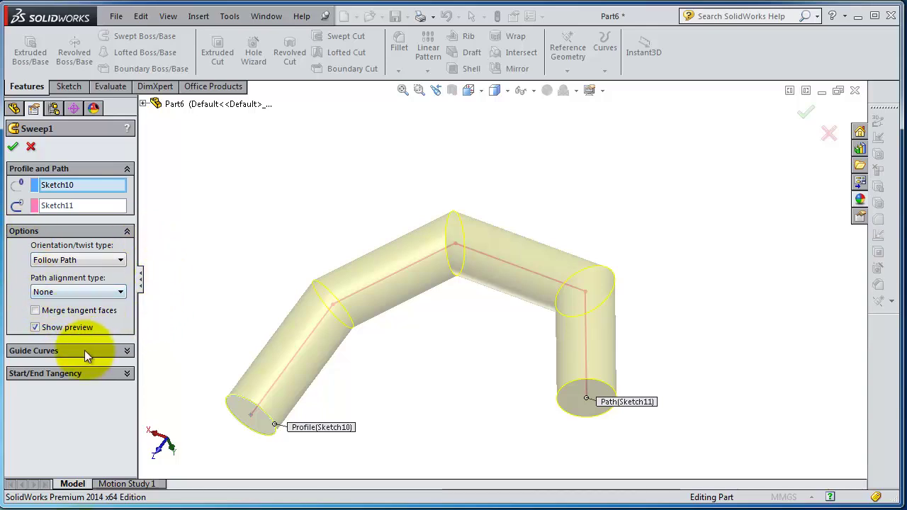
click(128, 351)
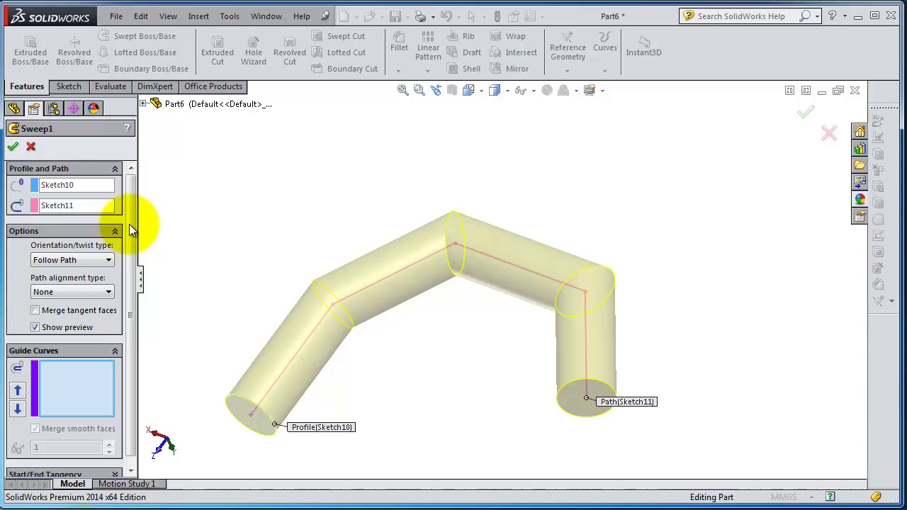
drag(134, 225, 132, 266)
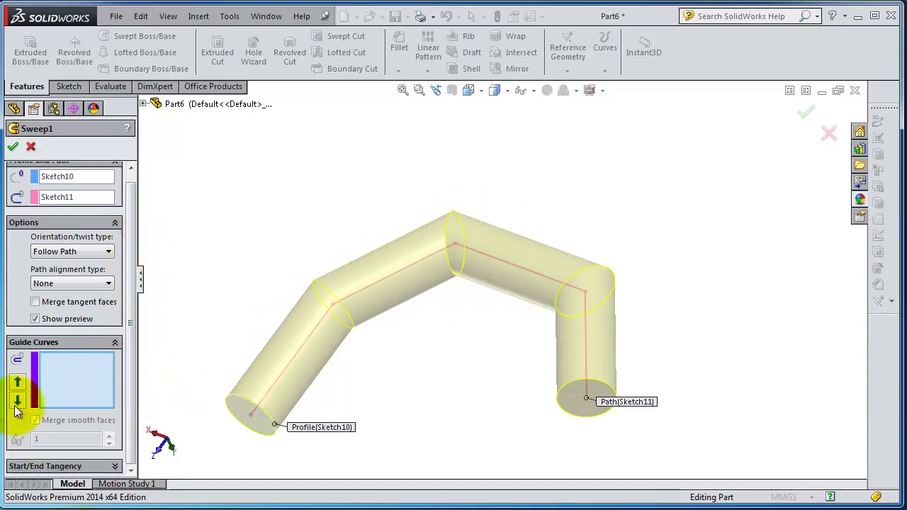
click(114, 344)
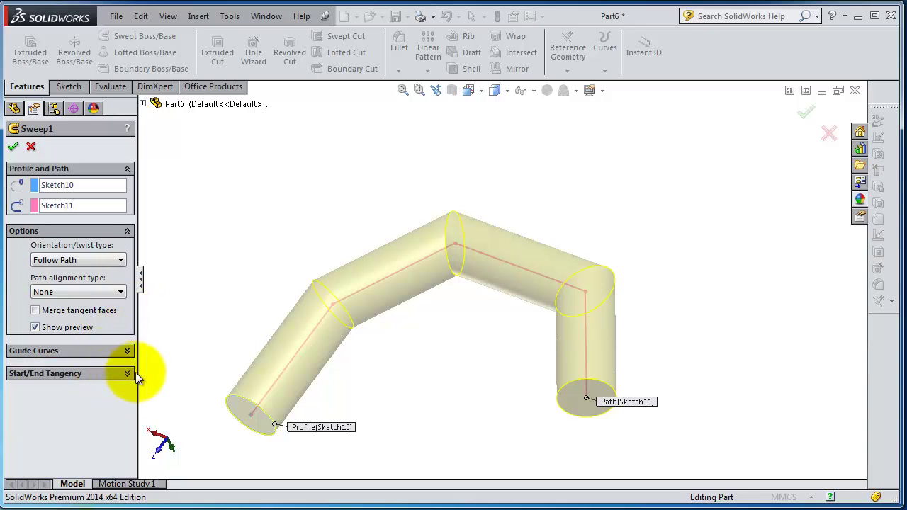
click(14, 148)
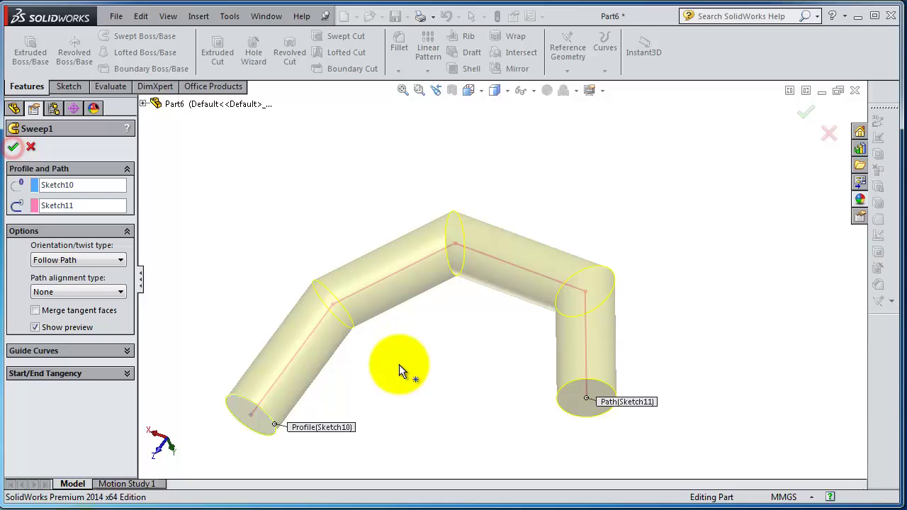
- Undo the sweep so only the profile and path sketches remain
middle_drag(481, 362, 494, 344)
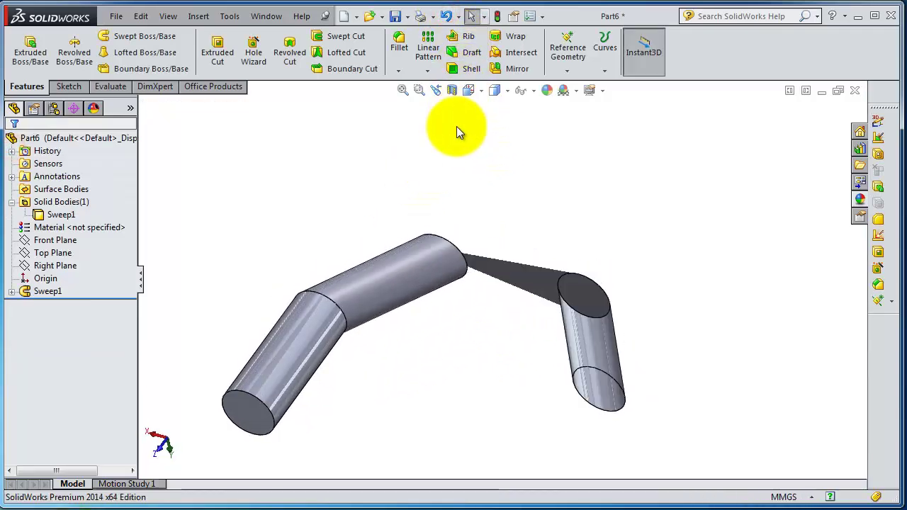
click(445, 15)
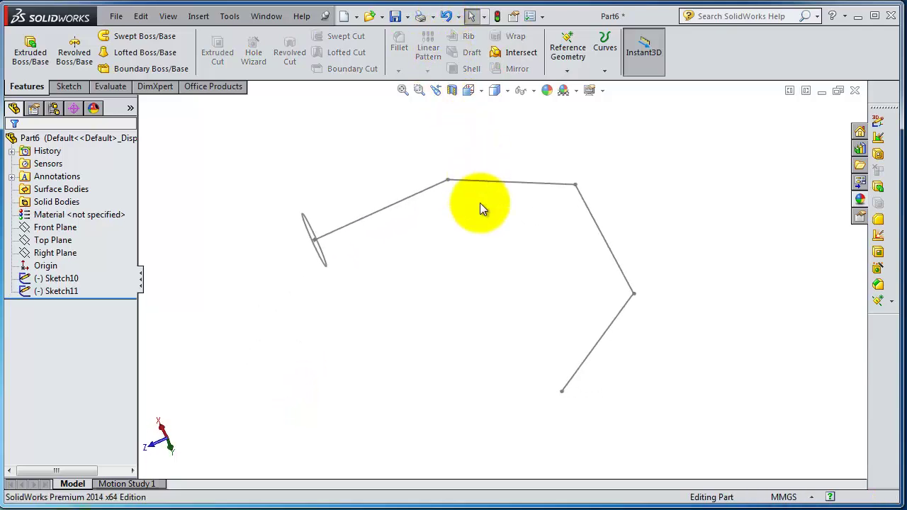
mouse_move(446, 253)
middle_down()
mouse_move(472, 277)
mouse_move(465, 326)
middle_up()
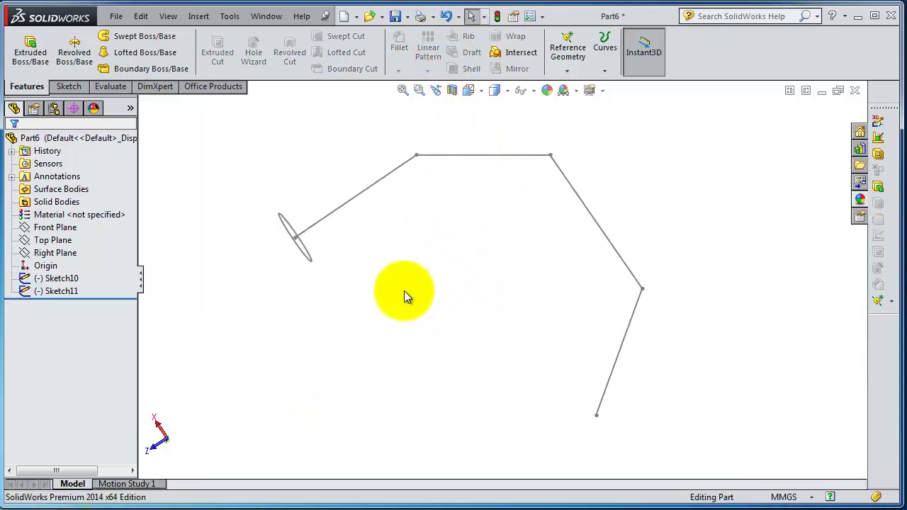
- Edit Sketch11, delete the first line's relation, and drag its corners into a V-shaped bend
click(56, 293)
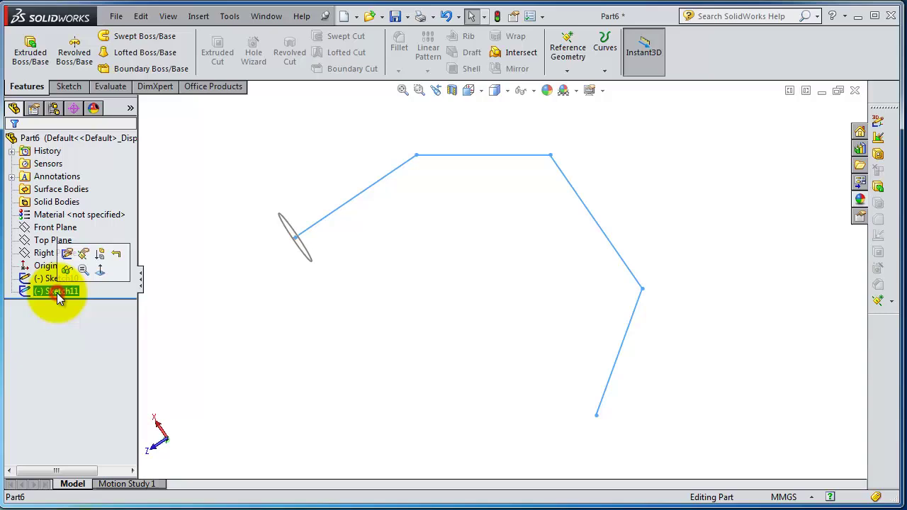
click(68, 258)
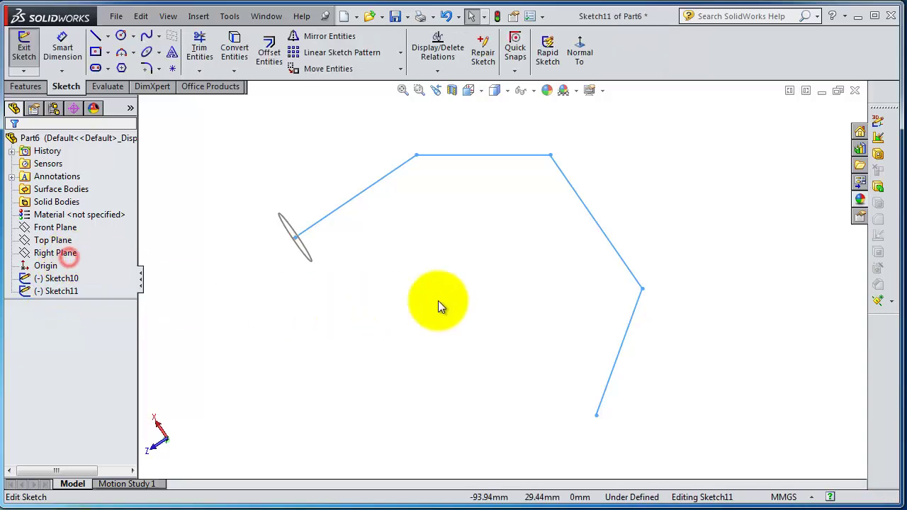
click(417, 155)
drag(445, 199, 366, 208)
scroll(370, 206, down, 2)
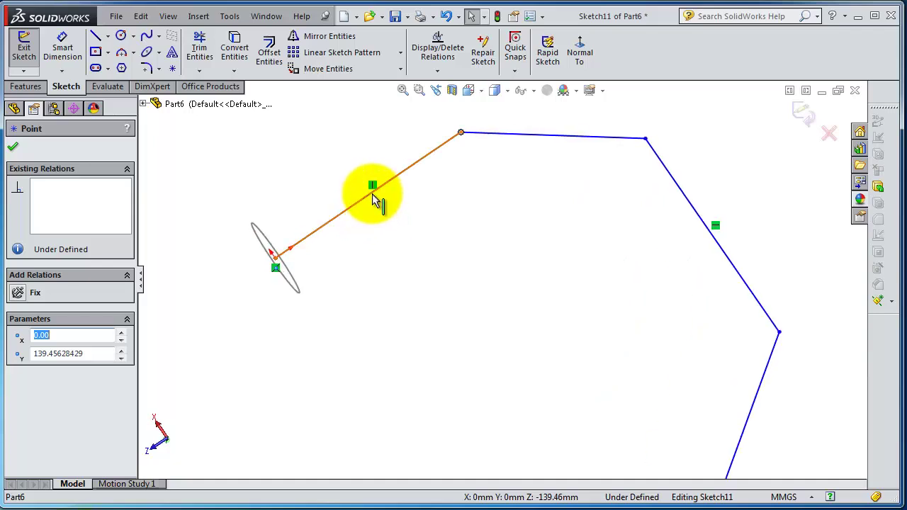
scroll(376, 198, down, 2)
click(386, 196)
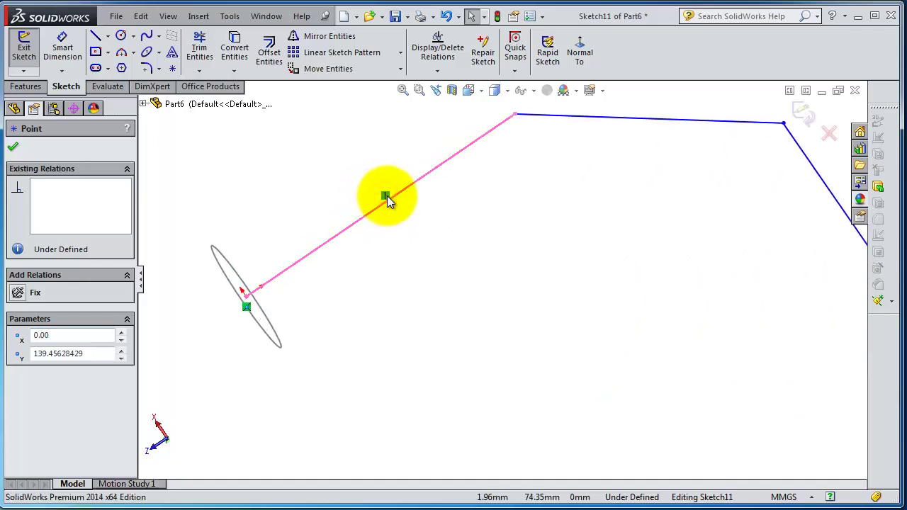
key(Delete)
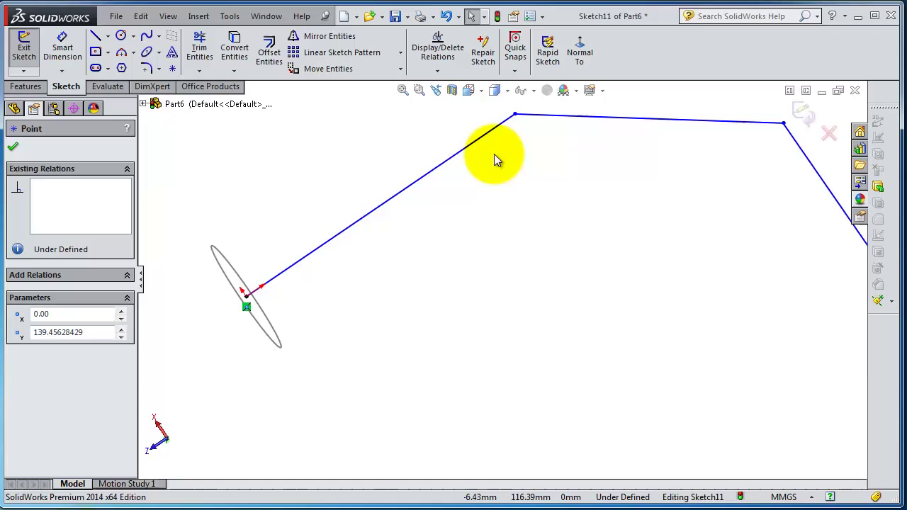
mouse_move(514, 115)
mouse_down()
mouse_move(542, 187)
mouse_move(495, 376)
mouse_move(453, 425)
mouse_move(445, 423)
mouse_up()
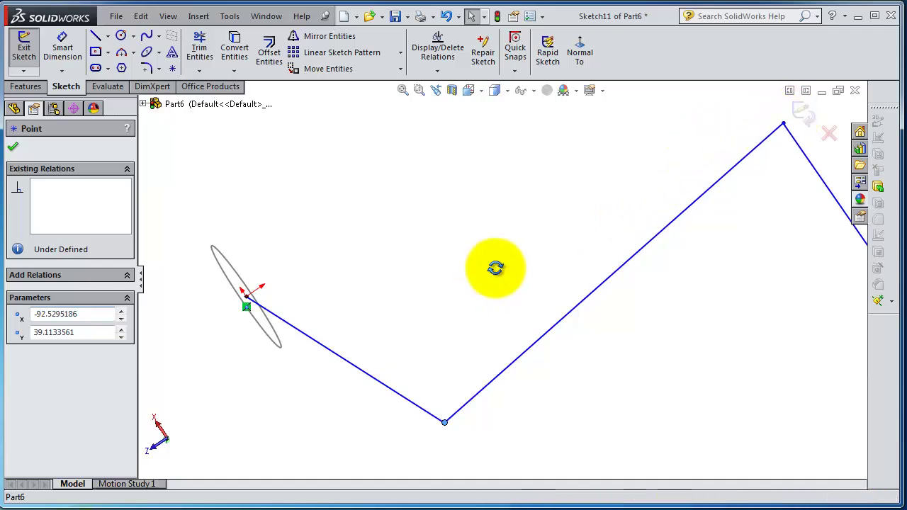
mouse_move(496, 268)
middle_down()
mouse_move(513, 295)
mouse_move(480, 299)
middle_up()
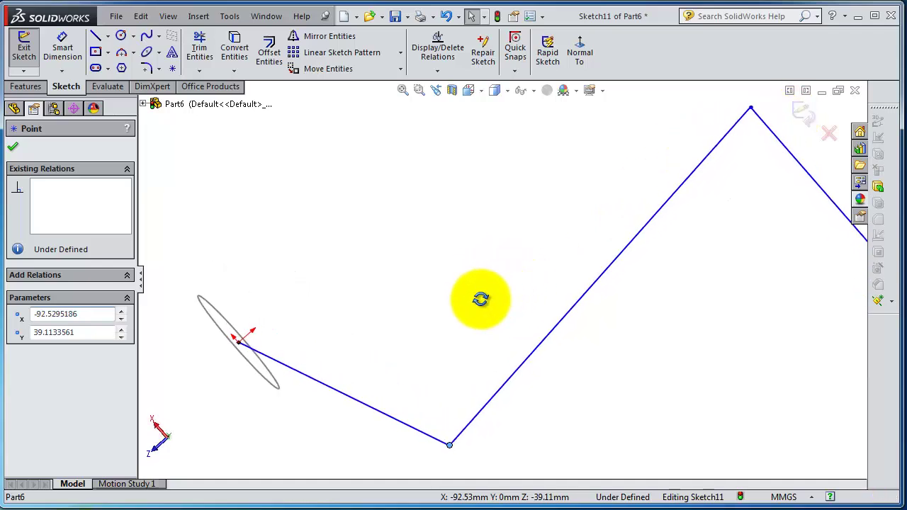
click(804, 112)
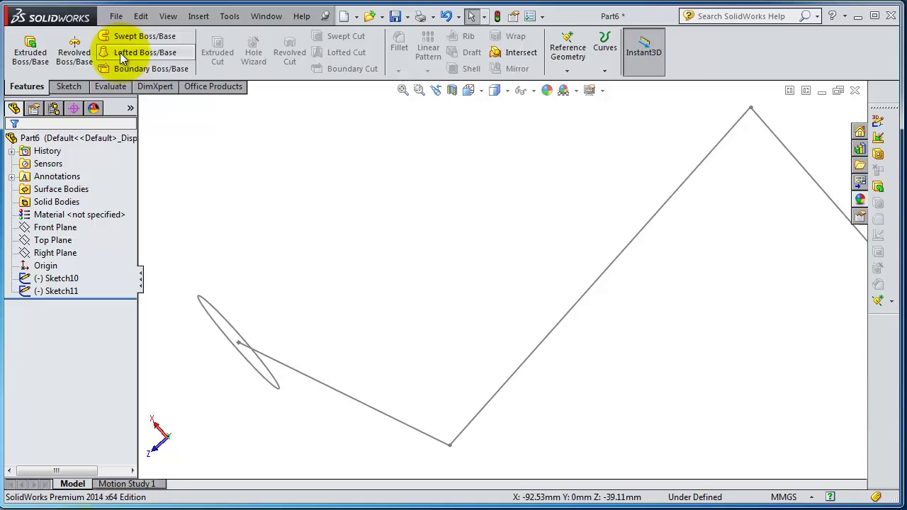
- Sweep the Sketch10 circle along the Sketch11 path as a One-Direction 1.00mm thin feature
click(144, 39)
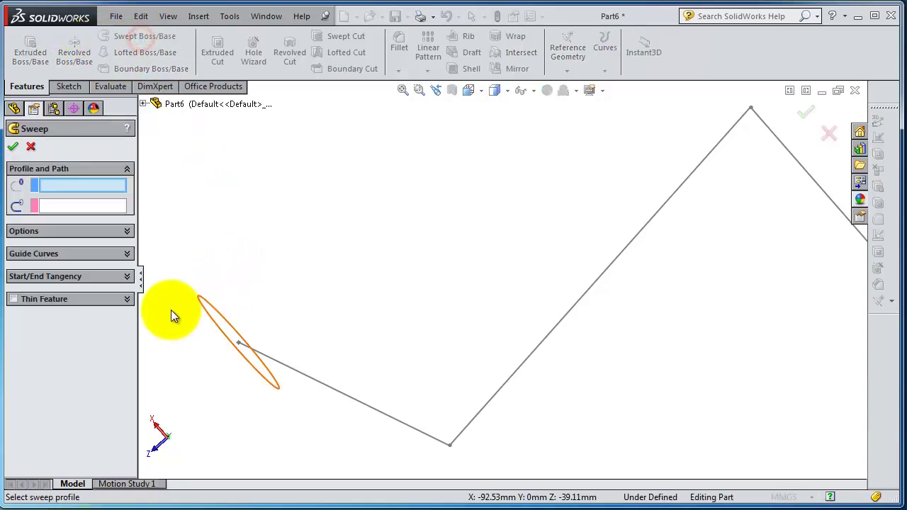
click(268, 373)
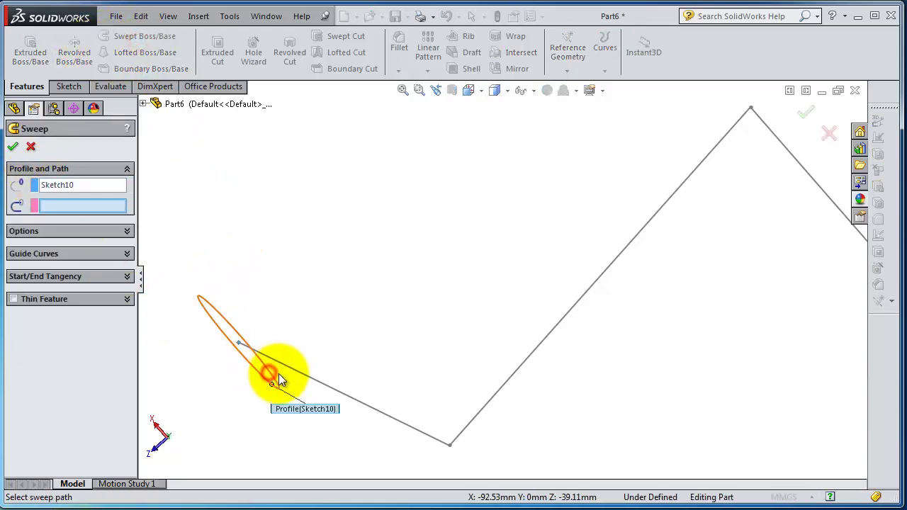
click(331, 388)
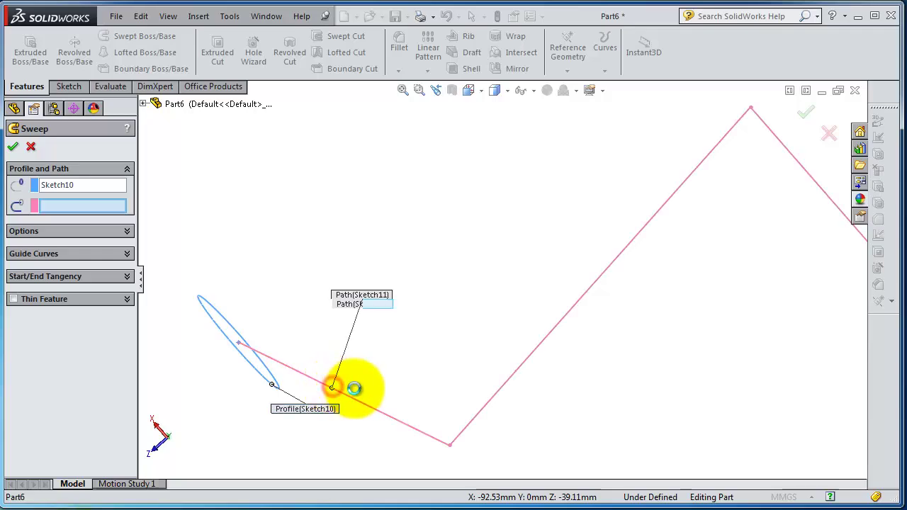
middle_drag(555, 391, 558, 291)
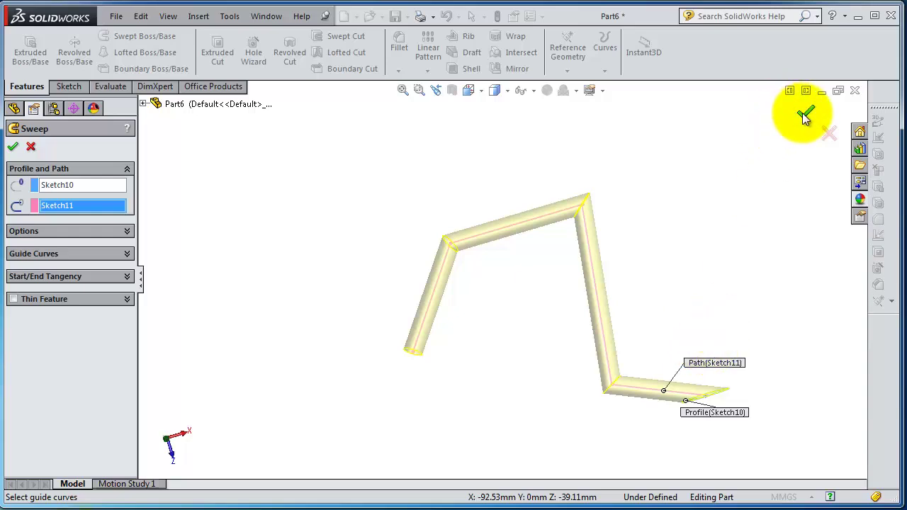
click(12, 299)
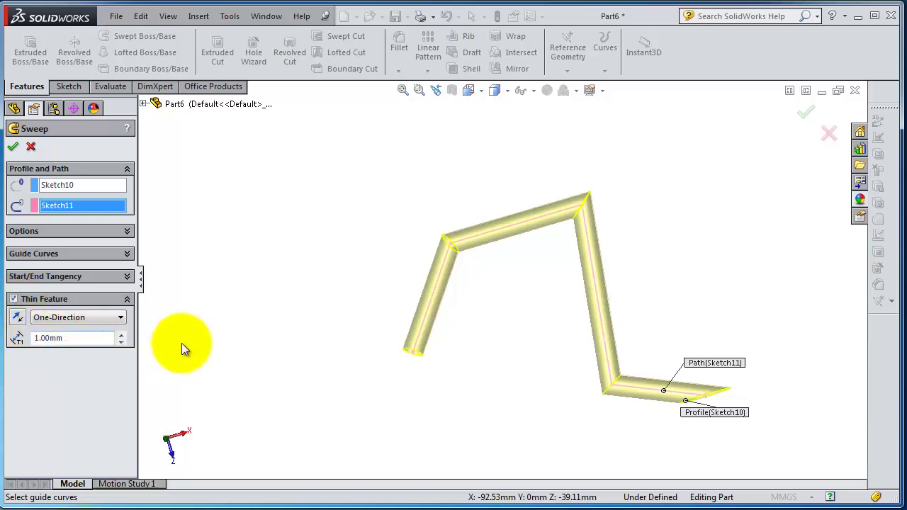
click(13, 146)
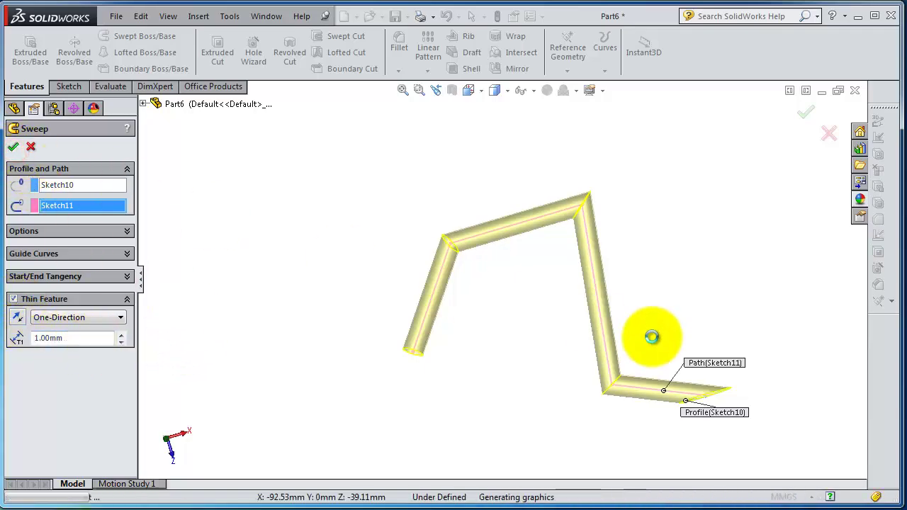